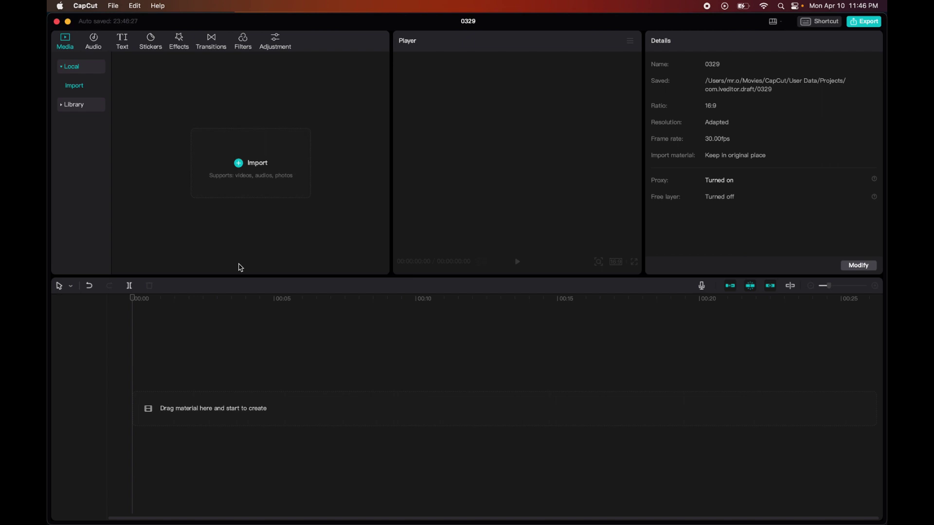
# Open the CapCut menu and look over the neighbouring File, Edit and Help menus
pyautogui.click(92, 4)
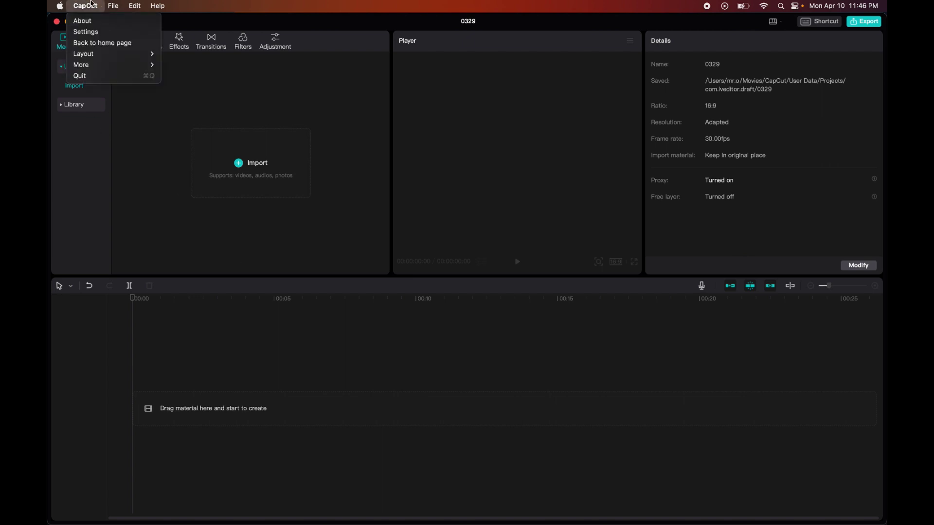
pyautogui.moveTo(158, 4)
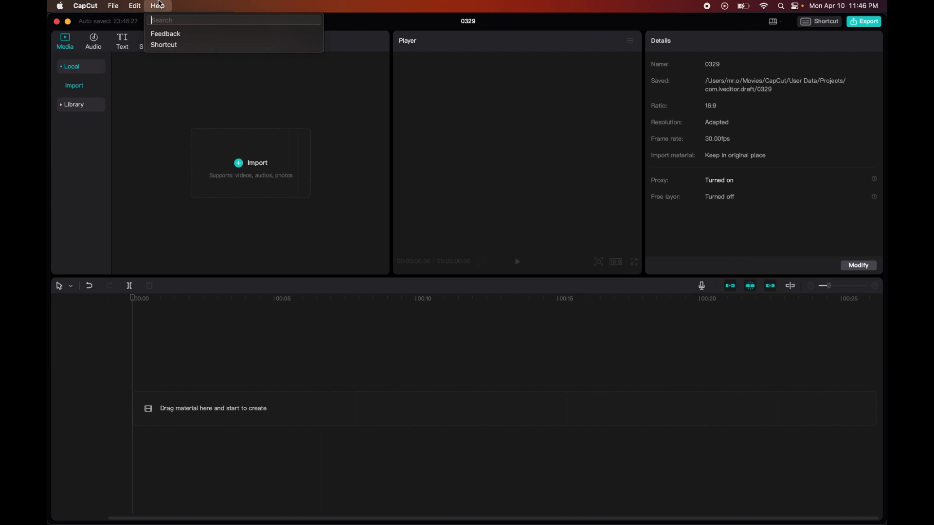
# Check CapCut's version, v1.6.1, in the About window, then close it
pyautogui.moveTo(84, 4)
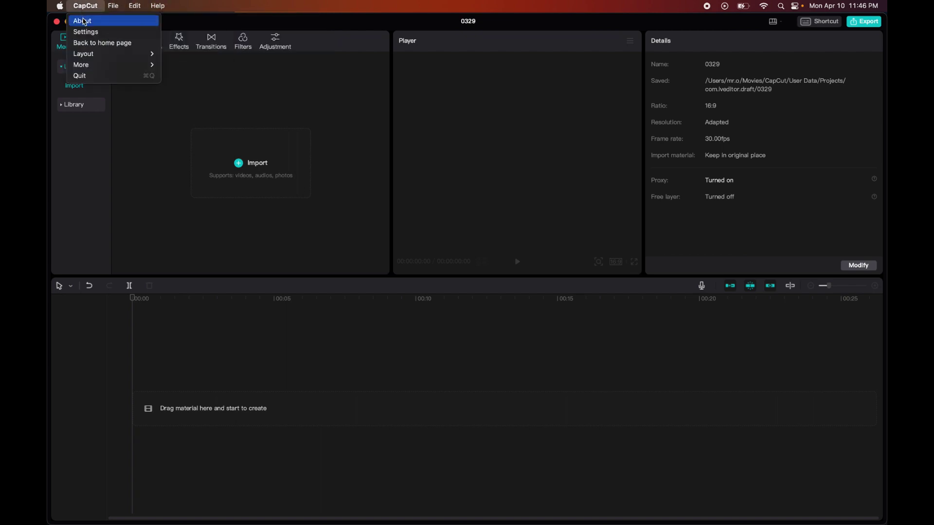
pyautogui.click(85, 21)
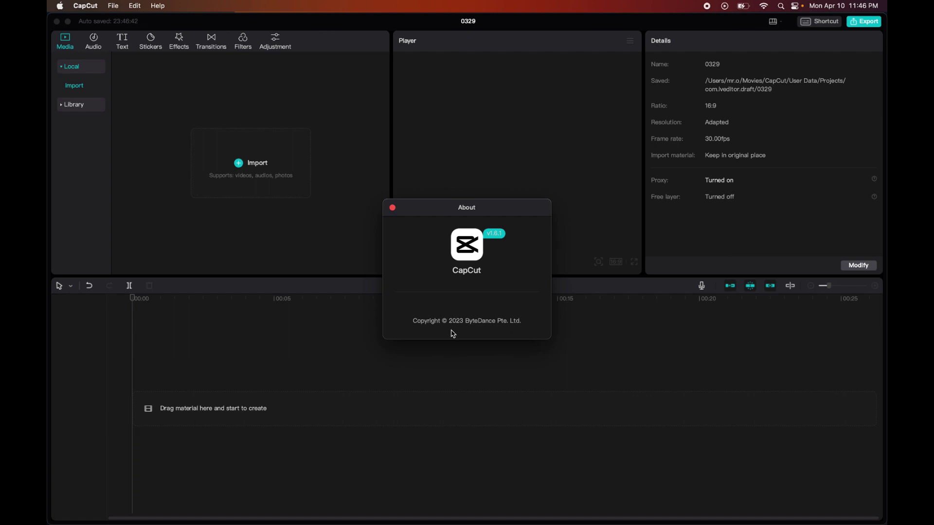
pyautogui.click(392, 207)
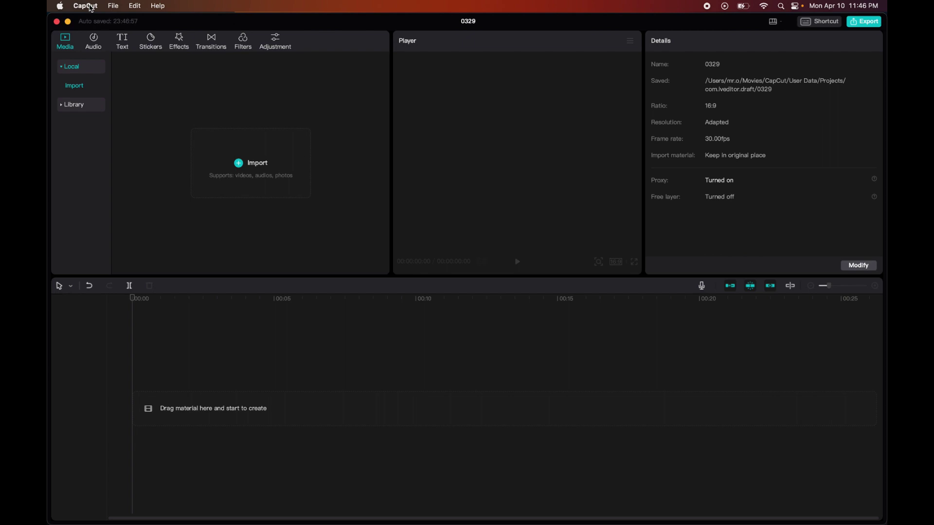
# Open CapCut Settings on the Project tab, showing 15-day cache deletion and 300.20MB cached
pyautogui.click(85, 6)
pyautogui.click(93, 32)
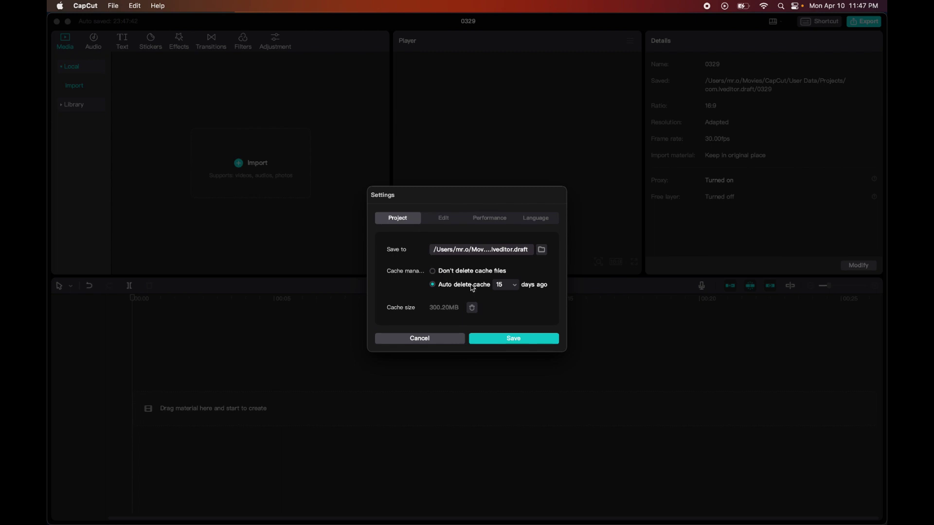
# Leave cache auto-deletion at 15 days and go to the Edit settings tab
pyautogui.click(503, 285)
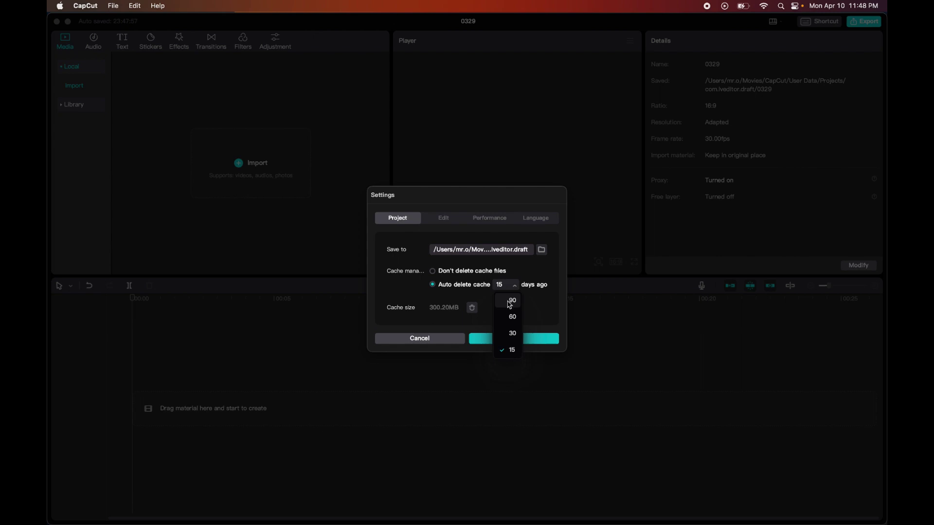
pyautogui.click(545, 315)
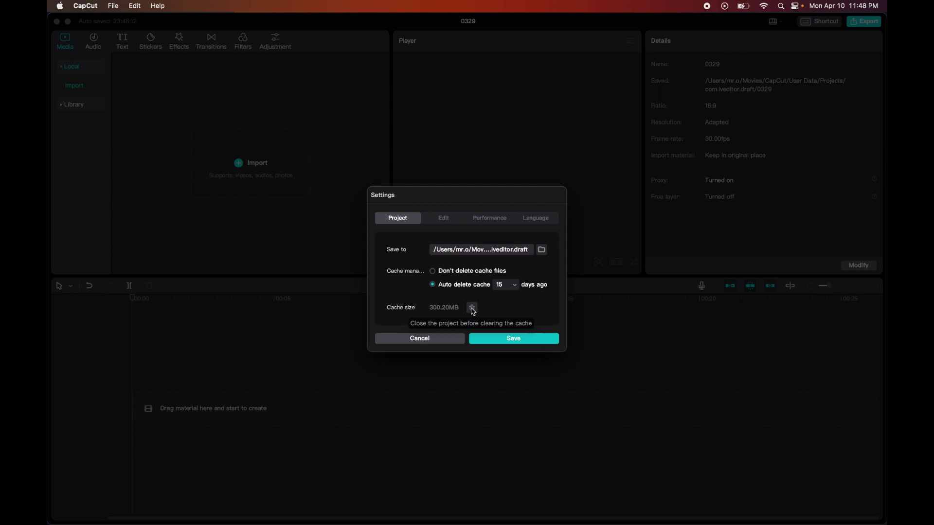
pyautogui.click(440, 216)
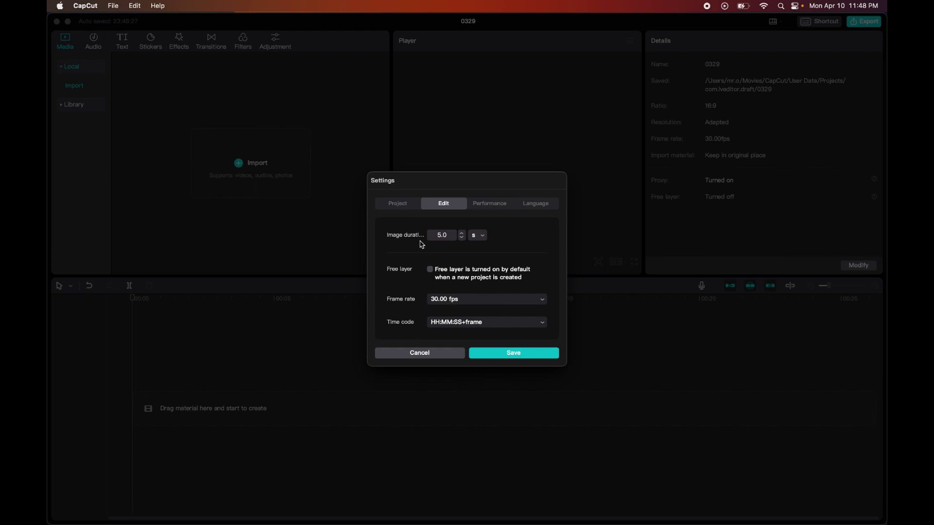
pyautogui.click(480, 237)
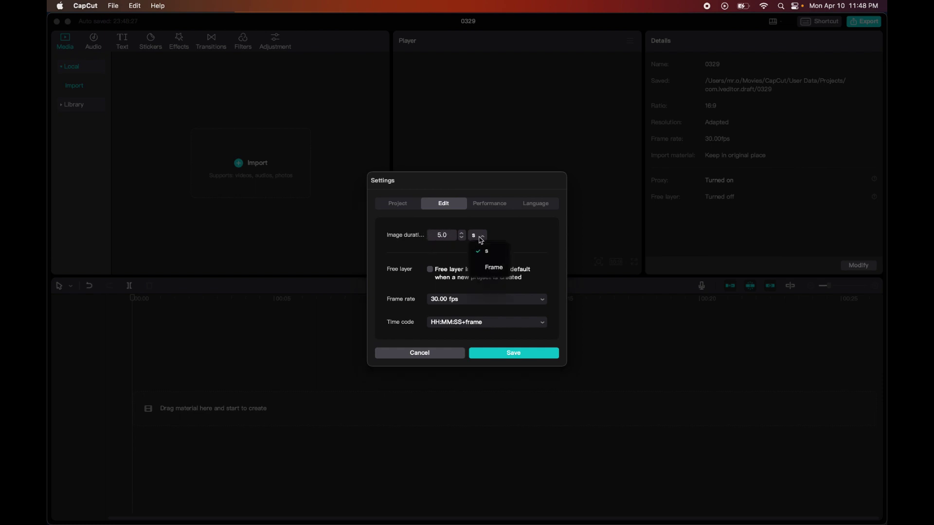
pyautogui.click(433, 251)
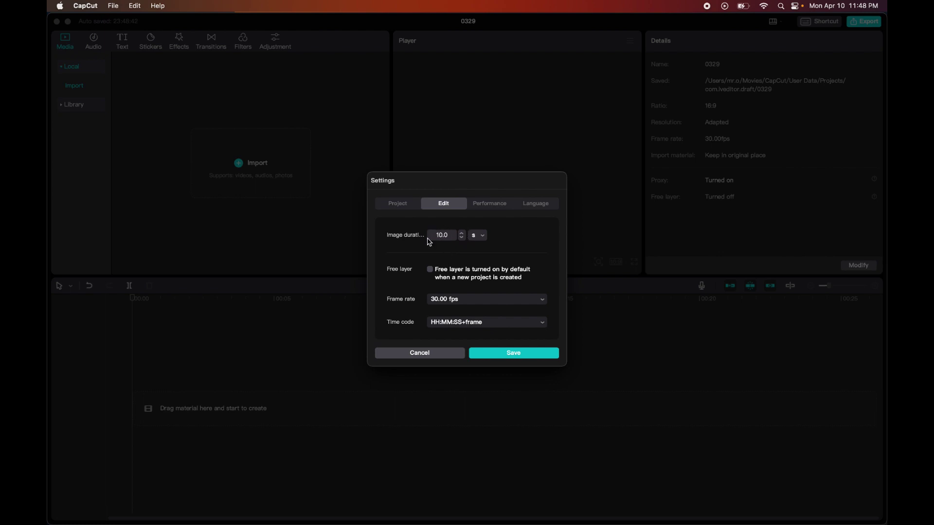
pyautogui.press('BackSpace')
pyautogui.click(477, 236)
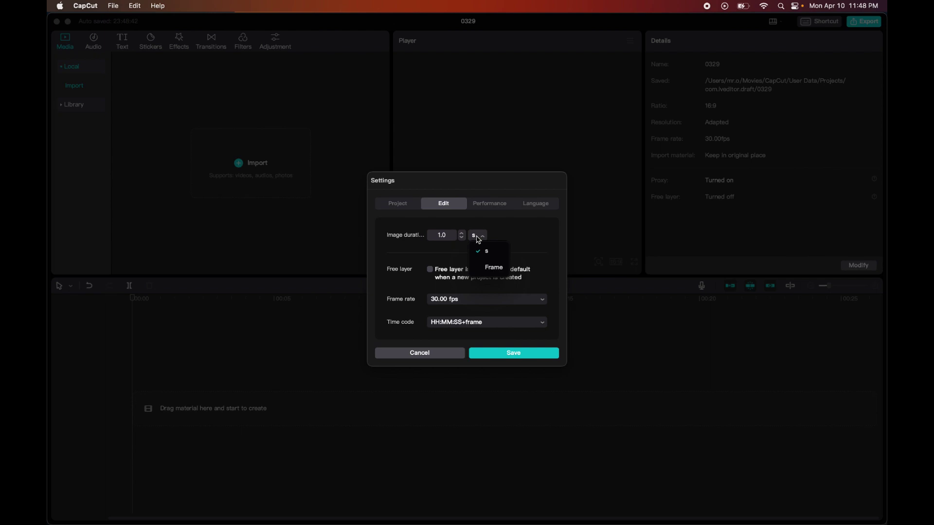
pyautogui.click(492, 267)
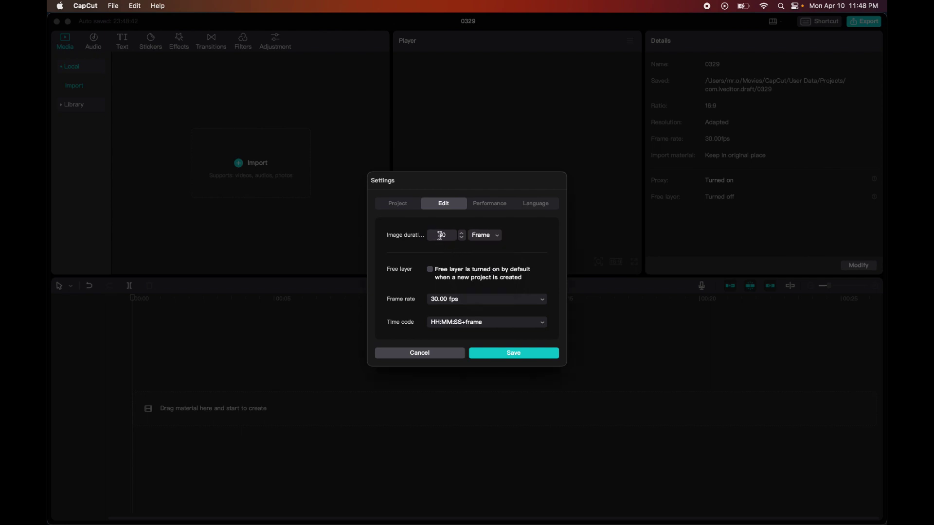
pyautogui.click(461, 238)
pyautogui.click(481, 237)
pyautogui.click(485, 253)
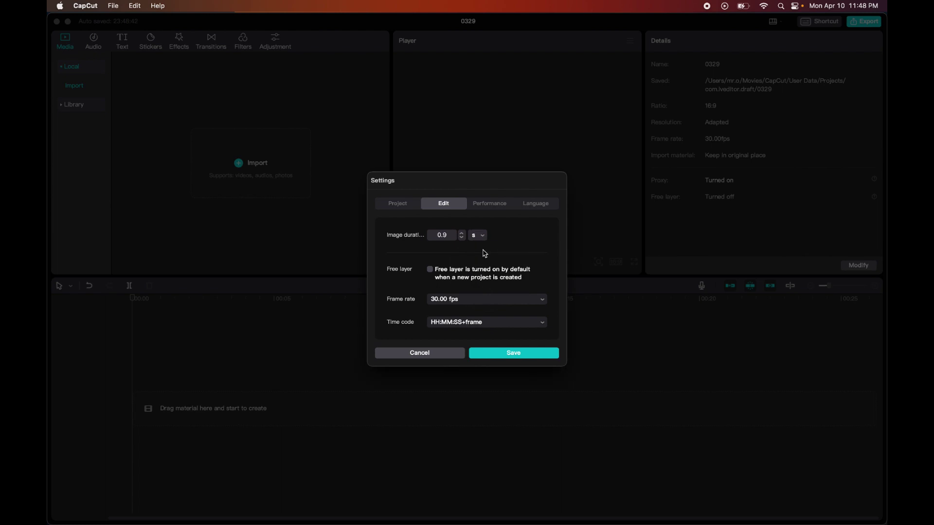
pyautogui.doubleClick(438, 234)
pyautogui.write('5.')
# Keep 30.00 fps and the HH:MM:SS+frame time code, then view Performance settings
pyautogui.click(454, 298)
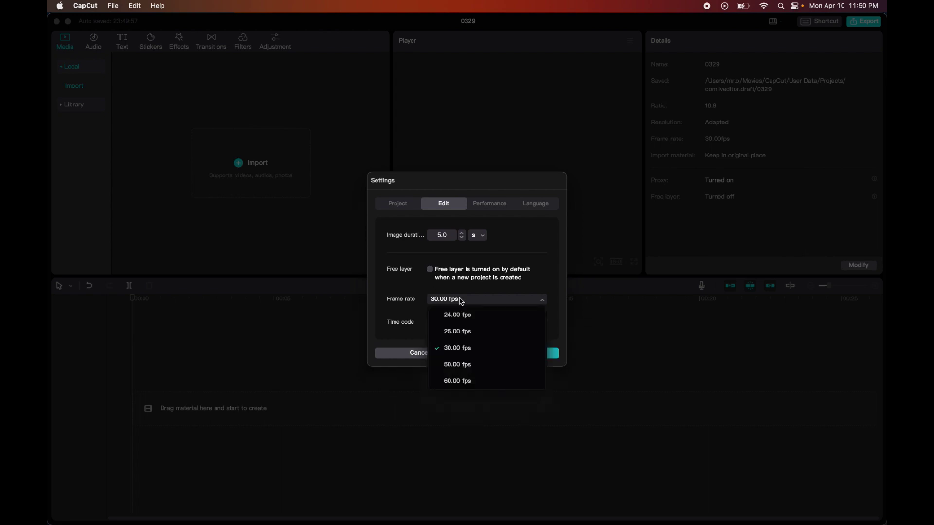
pyautogui.click(408, 320)
pyautogui.click(445, 322)
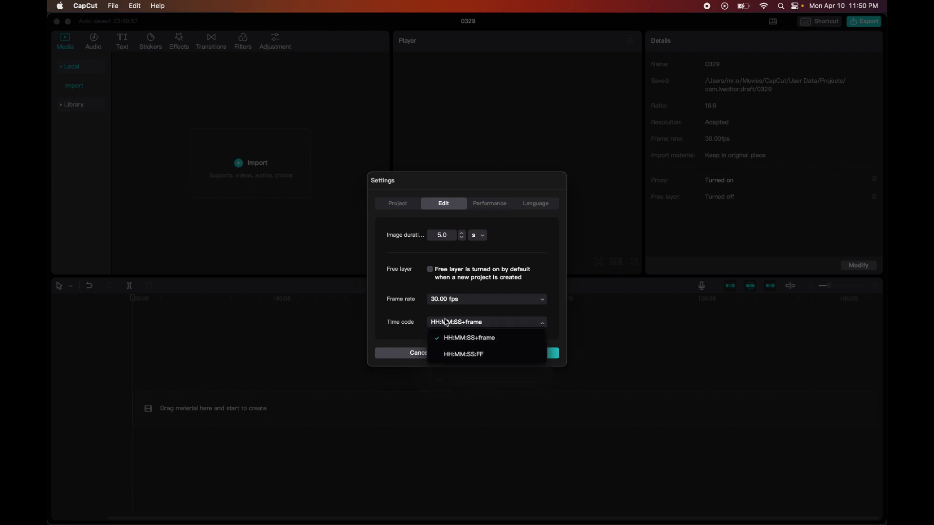
pyautogui.click(403, 306)
pyautogui.click(490, 201)
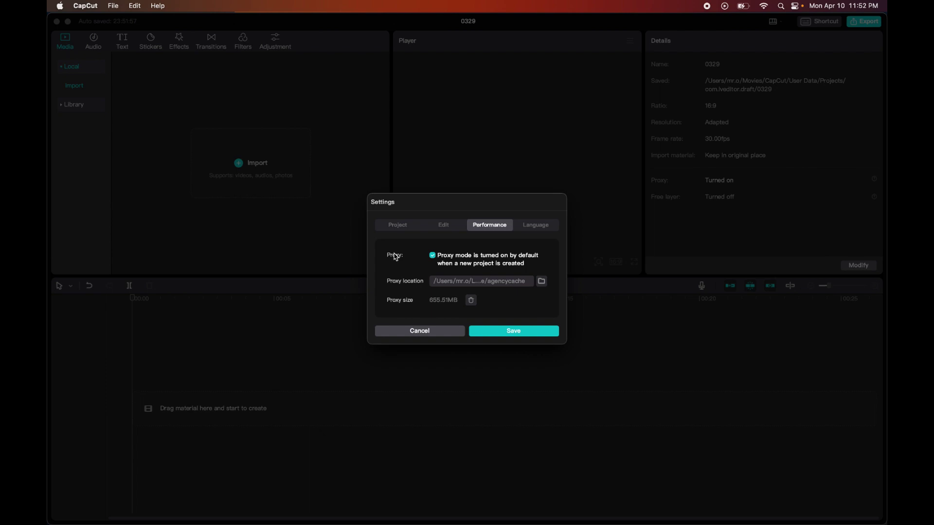
# Keep English in the Language list and save the settings
pyautogui.click(520, 227)
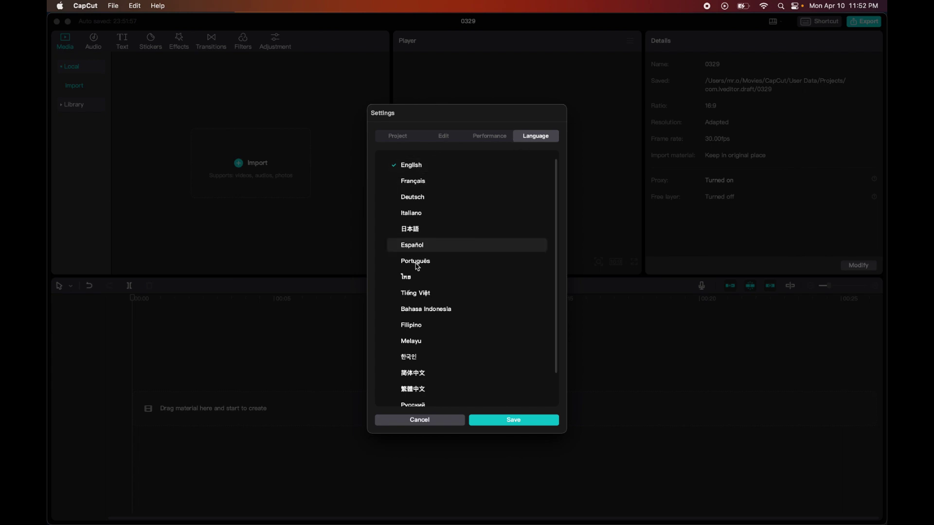
pyautogui.scroll(-2, 420, 291)
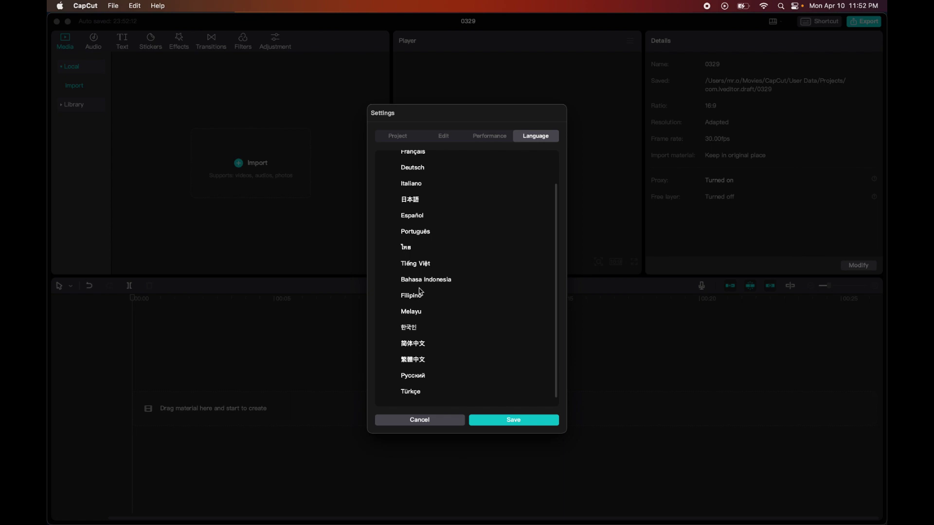
pyautogui.scroll(2, 419, 291)
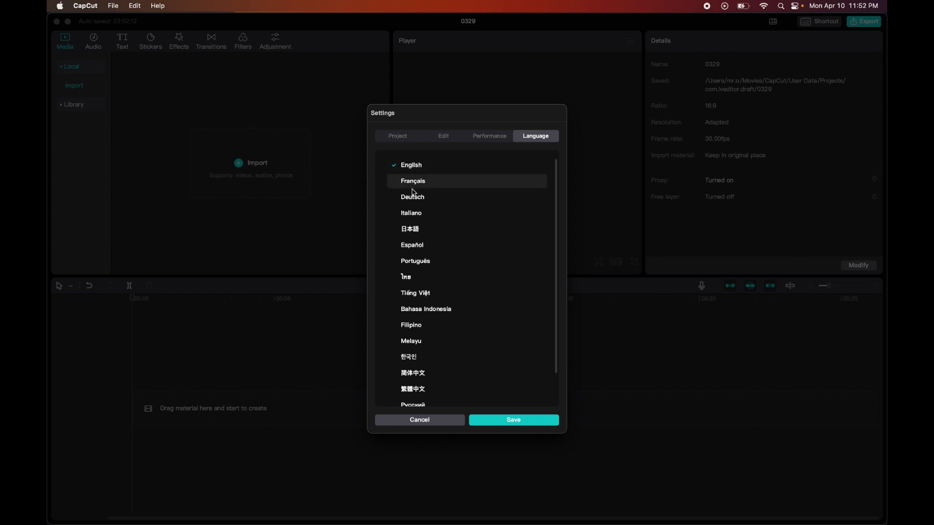
pyautogui.scroll(-2, 417, 307)
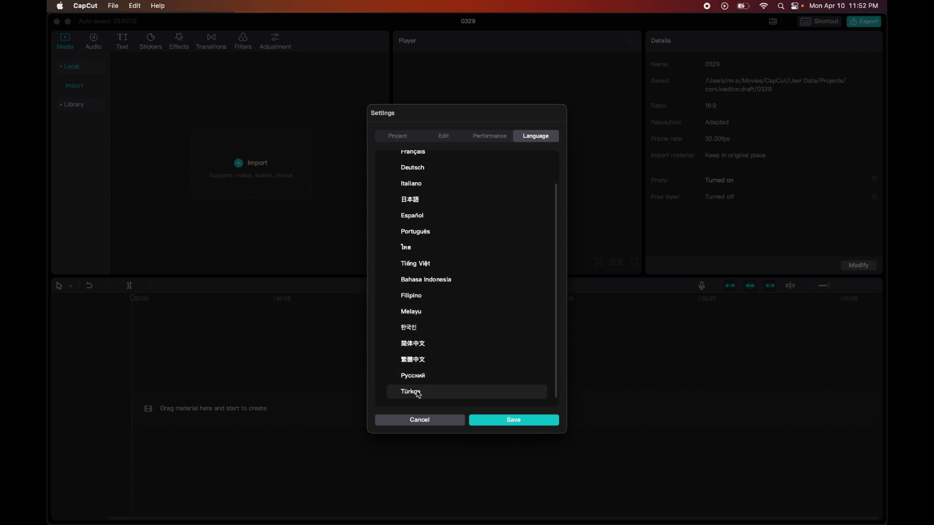
pyautogui.click(508, 420)
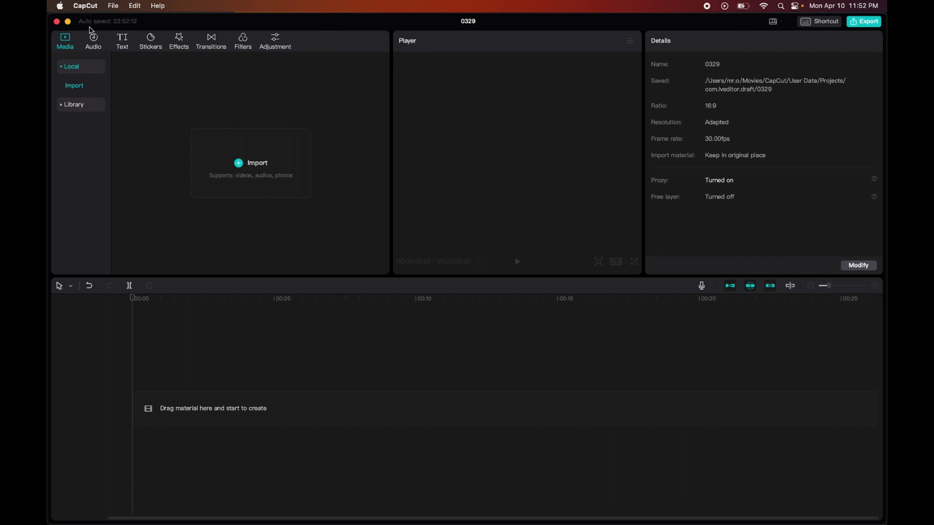
# Return to the CapCut home page listing four projects, then reopen the CapCut menu
pyautogui.click(86, 7)
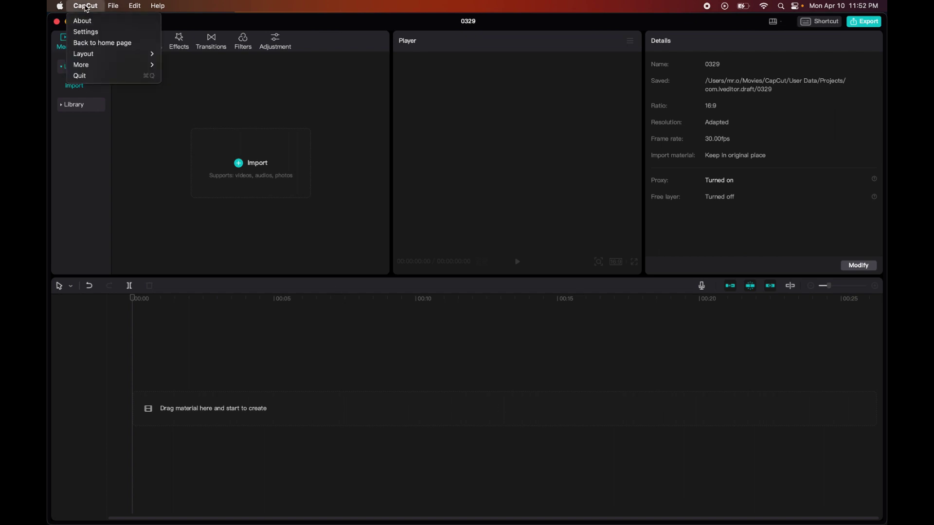
pyautogui.click(90, 44)
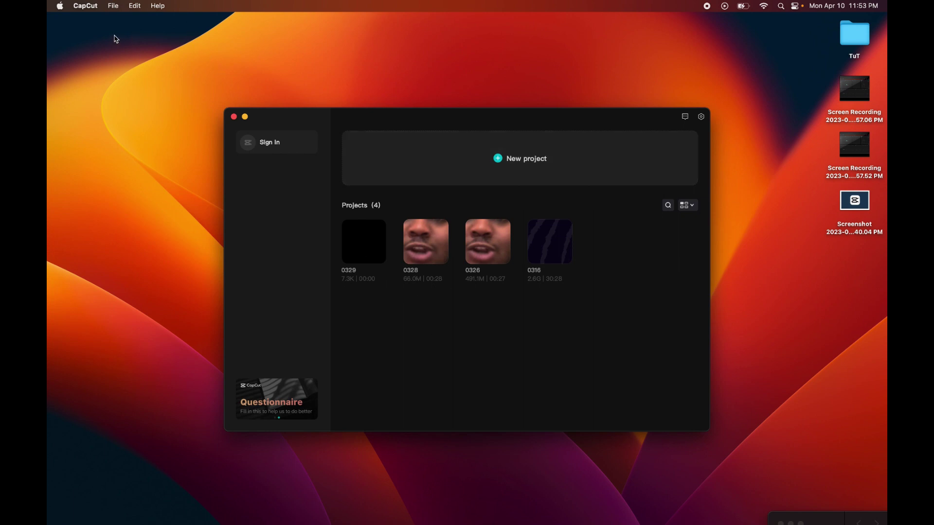
pyautogui.click(82, 5)
# Open Settings and clear the stored cache files
pyautogui.click(89, 31)
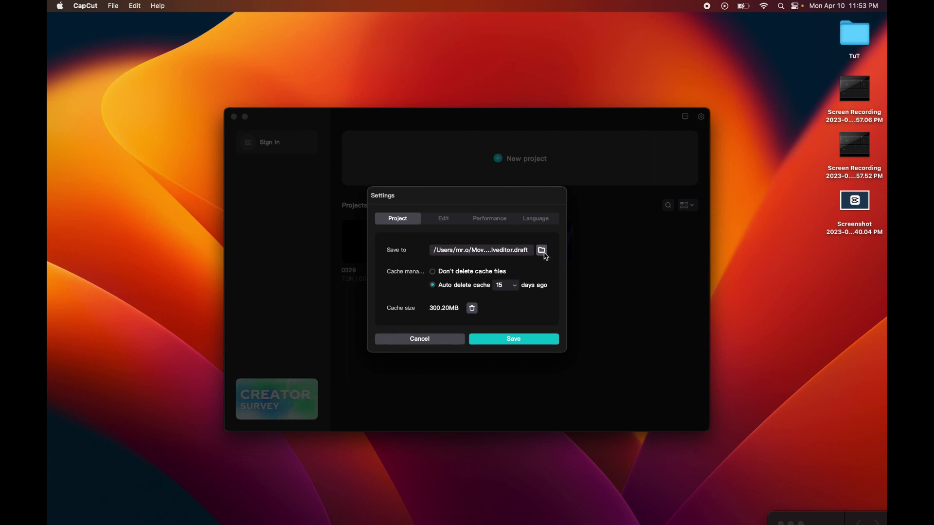
pyautogui.click(472, 308)
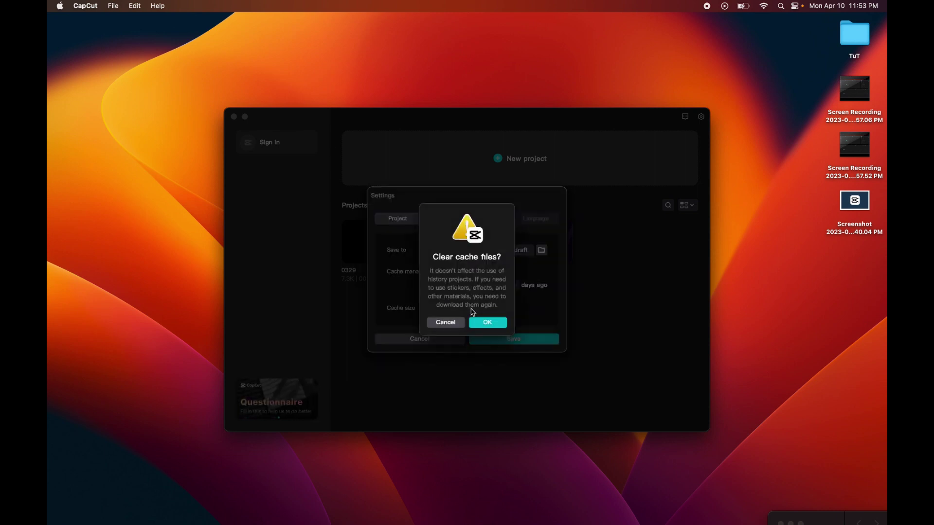
pyautogui.click(487, 323)
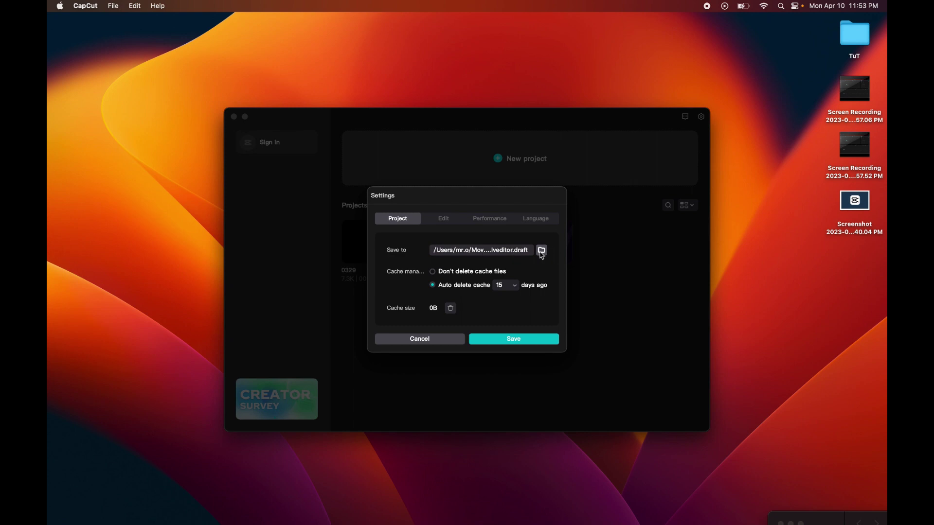
# Review the Edit, Performance and Project tabs, then save and close Settings
pyautogui.click(446, 218)
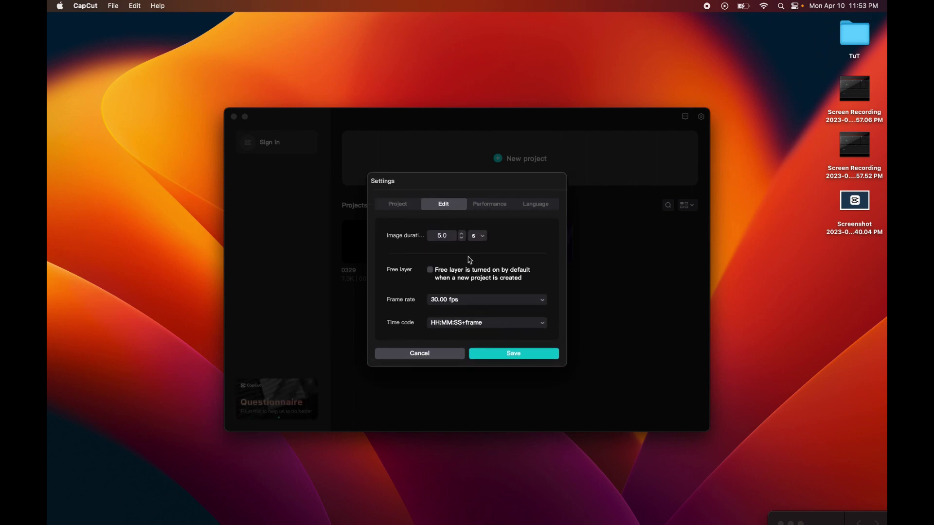
pyautogui.click(481, 206)
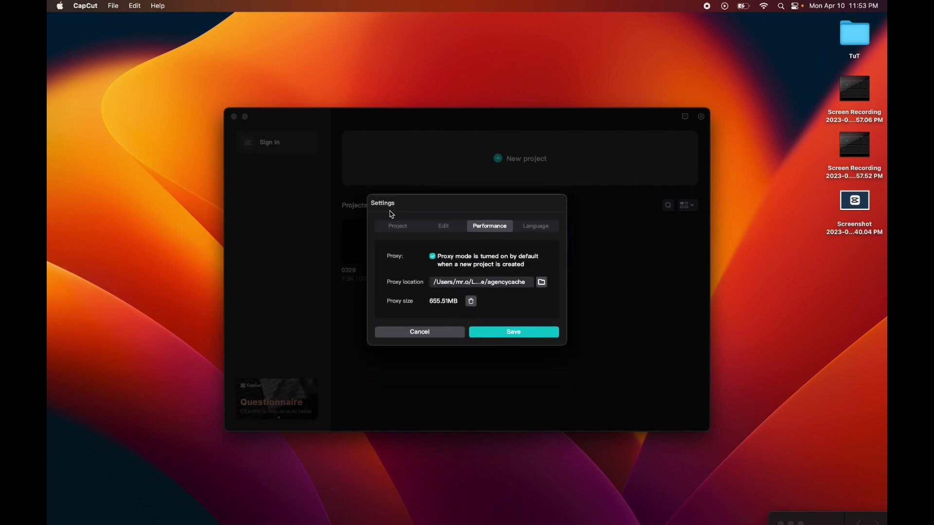
pyautogui.click(395, 226)
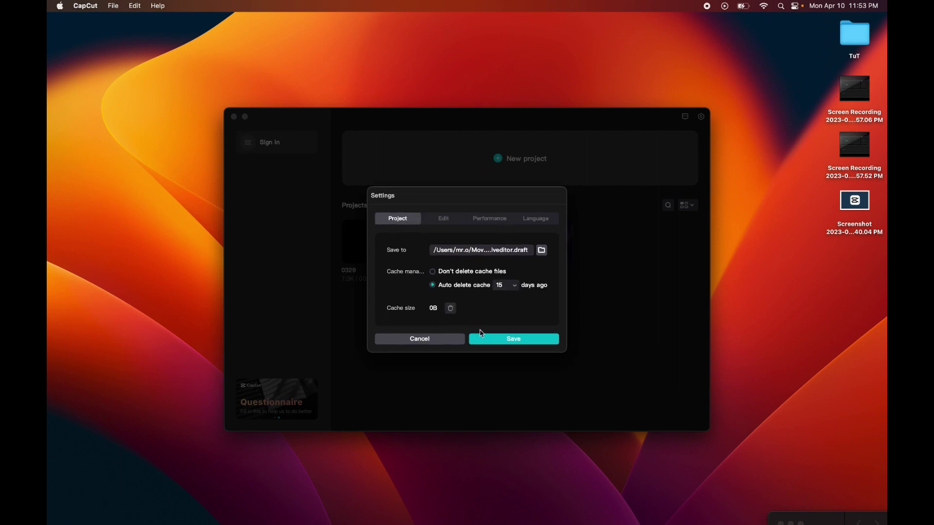
pyautogui.click(488, 342)
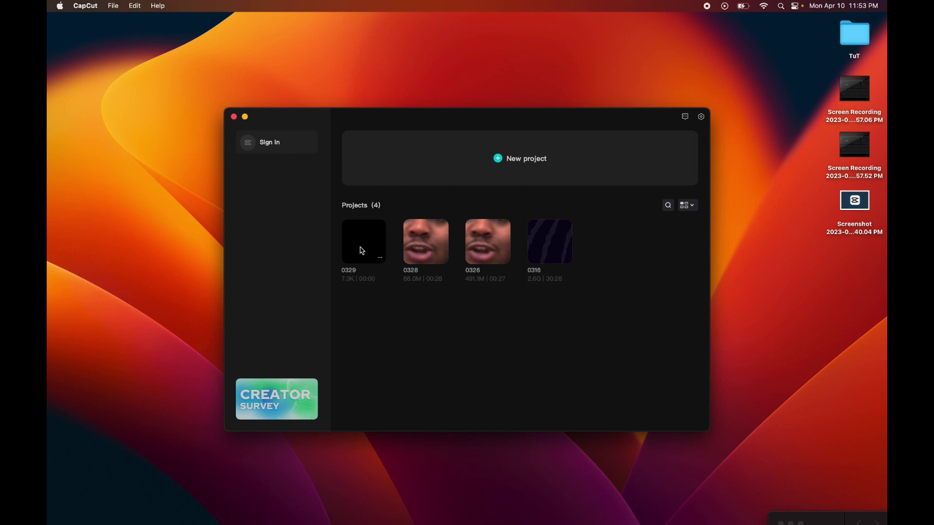
# Create new project 0410, apply the Media first layout and drag the media panel out
pyautogui.click(496, 159)
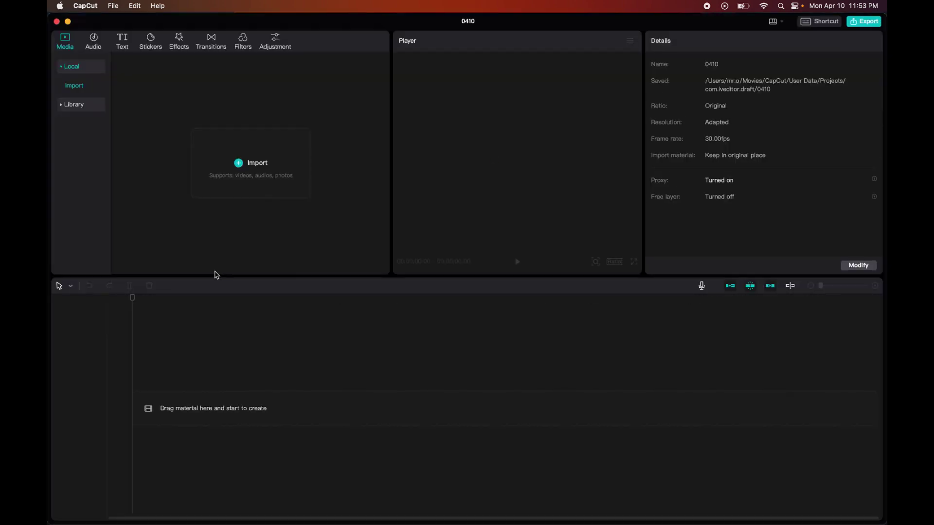
pyautogui.click(91, 5)
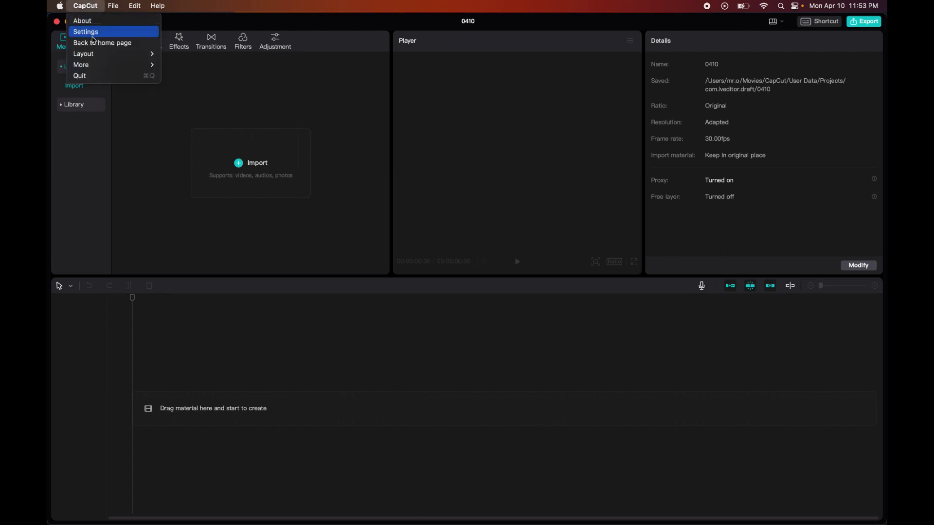
pyautogui.moveTo(96, 55)
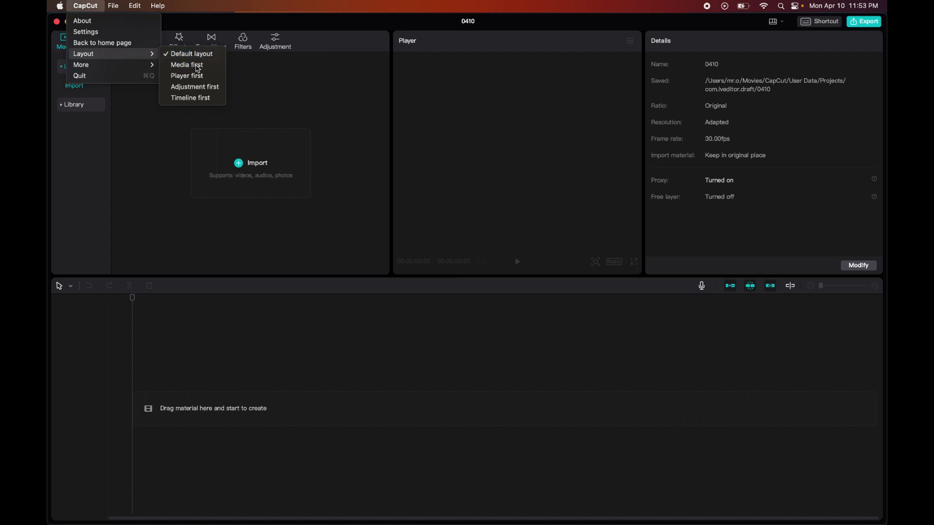
pyautogui.click(195, 87)
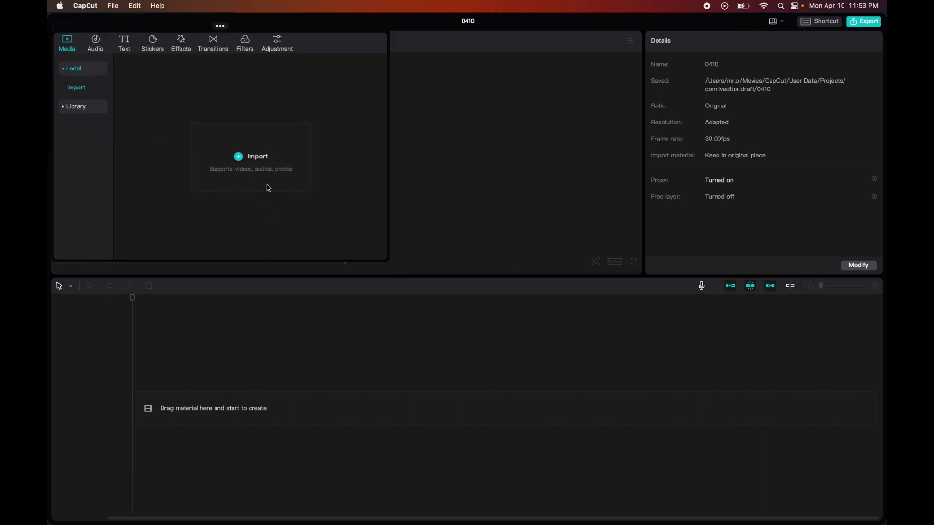
pyautogui.moveTo(340, 44); pyautogui.dragTo(343, 137)
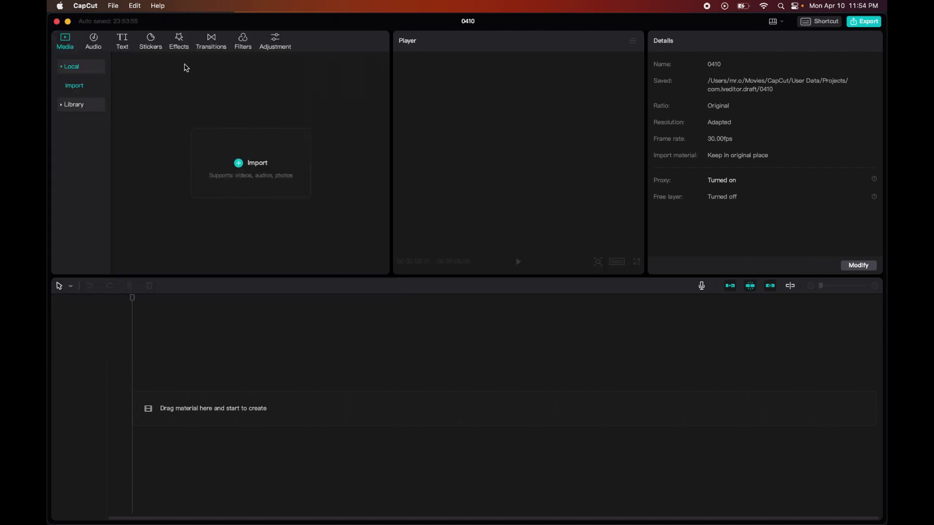
# Apply the Player first layout and undock the Player panel into a floating window
pyautogui.click(85, 6)
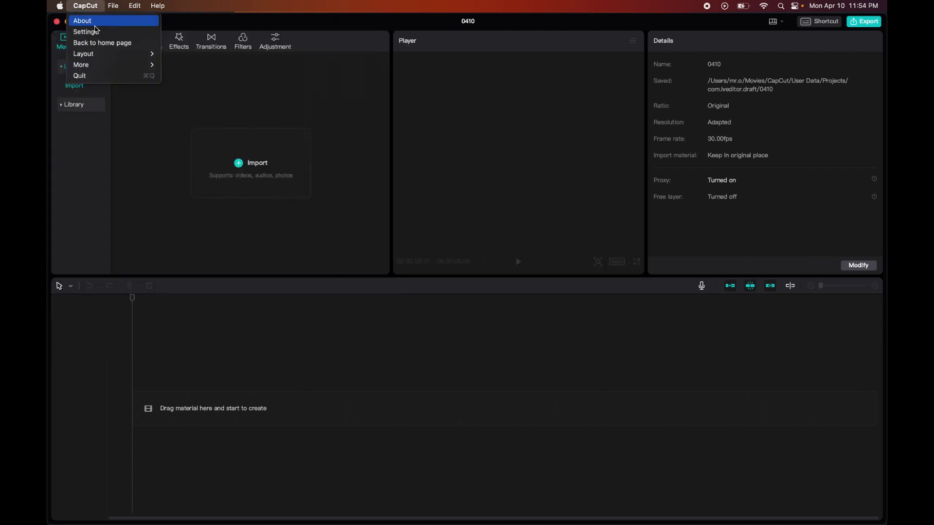
pyautogui.moveTo(137, 53)
pyautogui.click(186, 75)
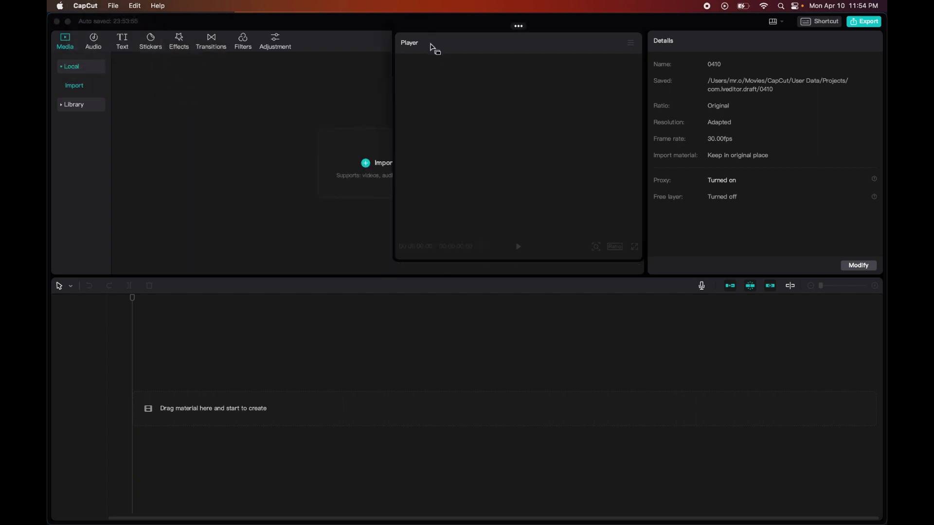
pyautogui.moveTo(433, 45); pyautogui.dragTo(277, 112)
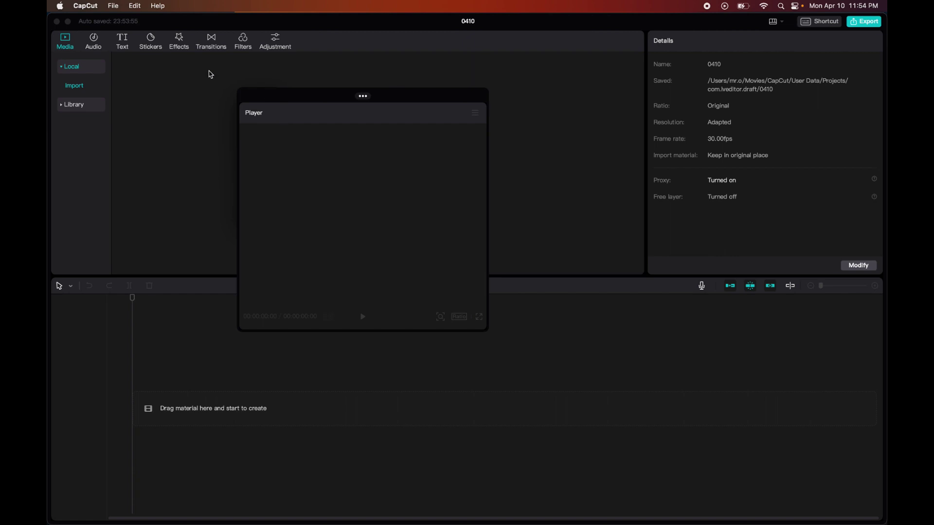
pyautogui.click(85, 6)
# Apply the Adjustment first layout, then switch to the Timeline first layout
pyautogui.moveTo(141, 54)
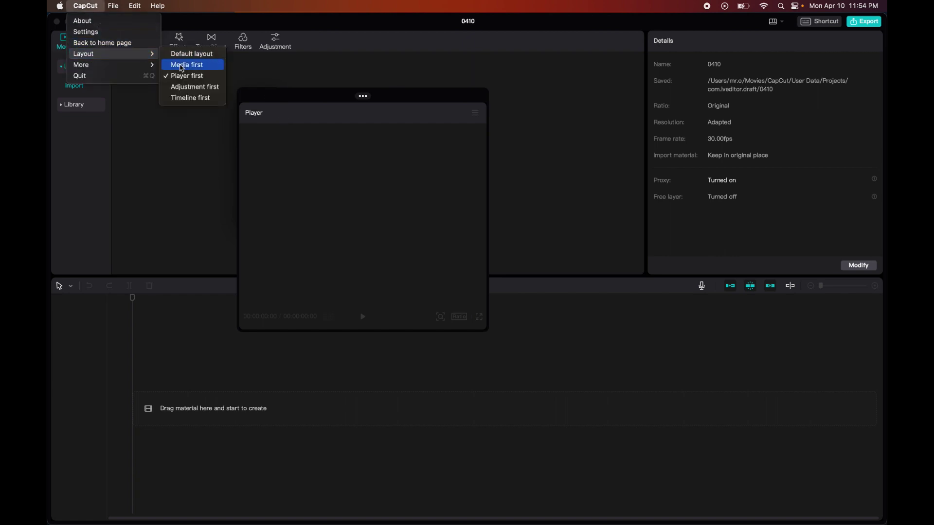
pyautogui.click(194, 86)
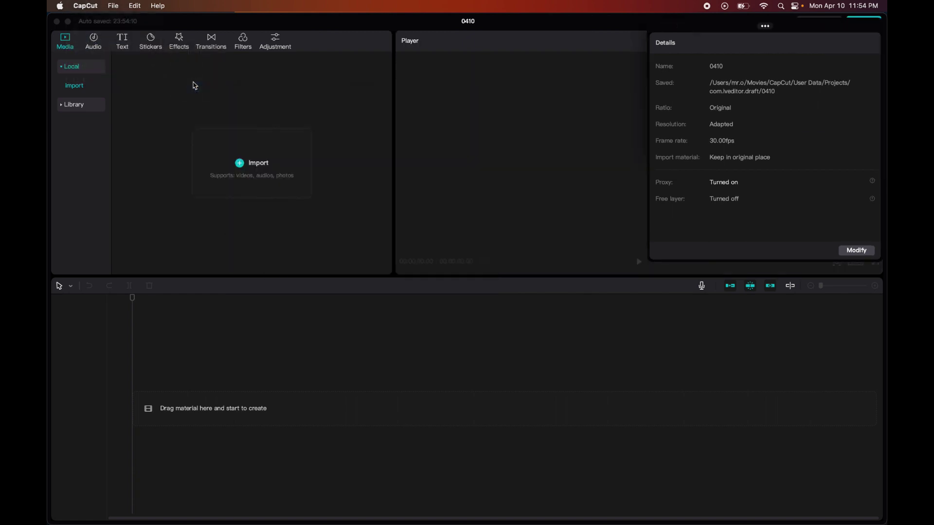
pyautogui.click(86, 5)
pyautogui.moveTo(146, 55)
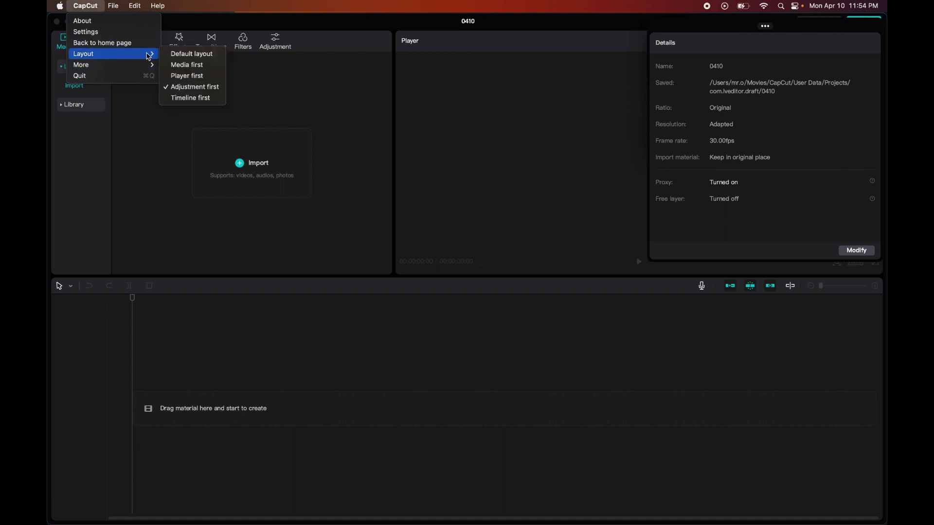
pyautogui.click(197, 98)
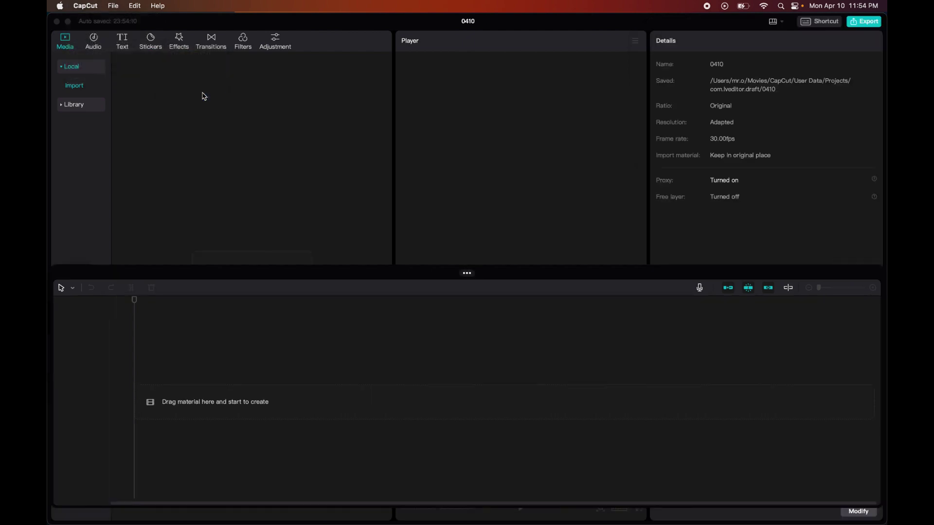
# Enlarge and detach the timeline, then restore the Default layout with it docked
pyautogui.moveTo(392, 274); pyautogui.dragTo(366, 308)
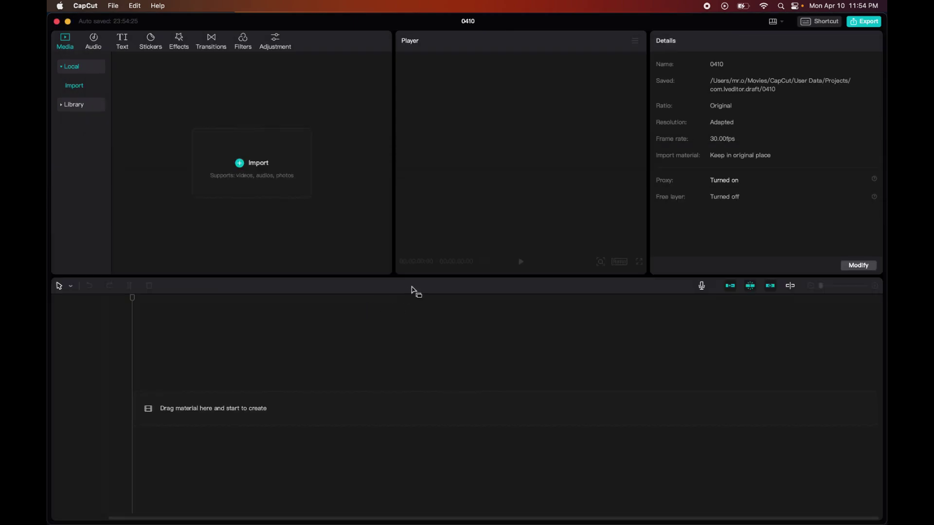
pyautogui.moveTo(410, 292); pyautogui.dragTo(408, 277)
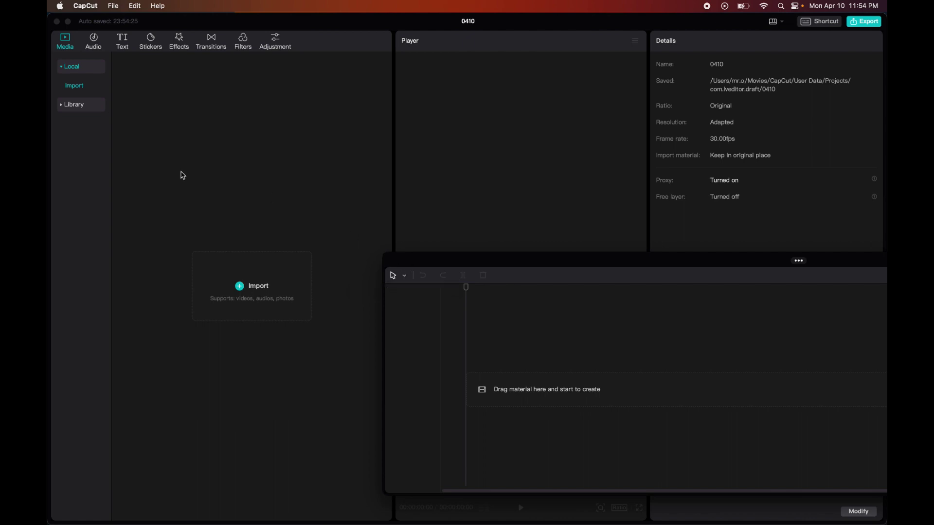
pyautogui.click(96, 5)
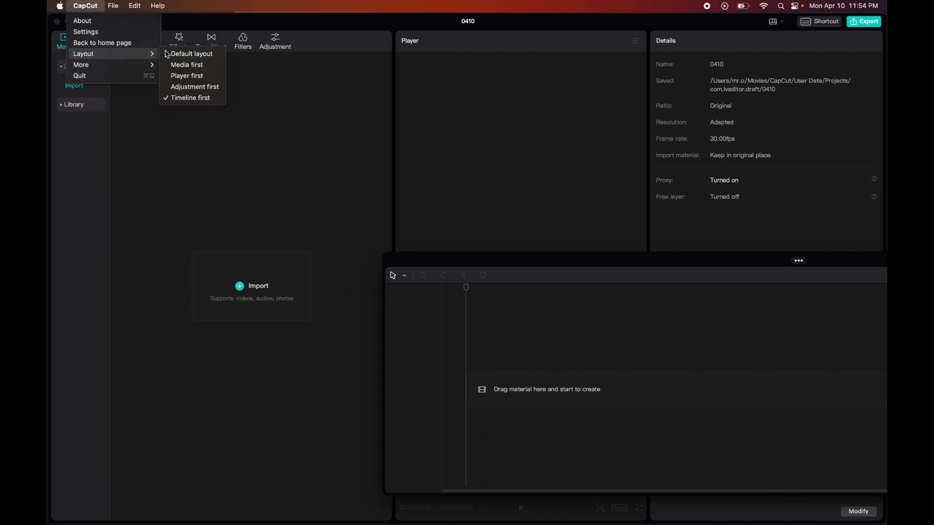
pyautogui.click(168, 54)
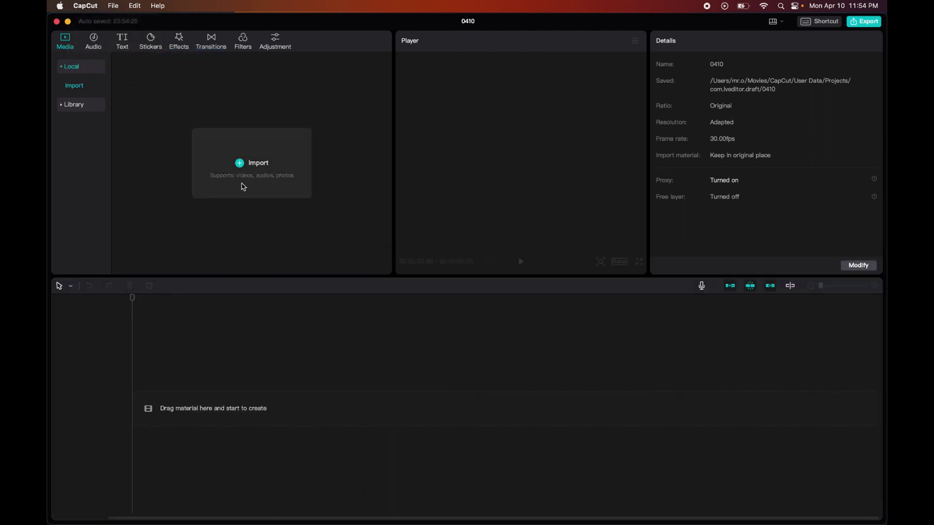
pyautogui.click(87, 6)
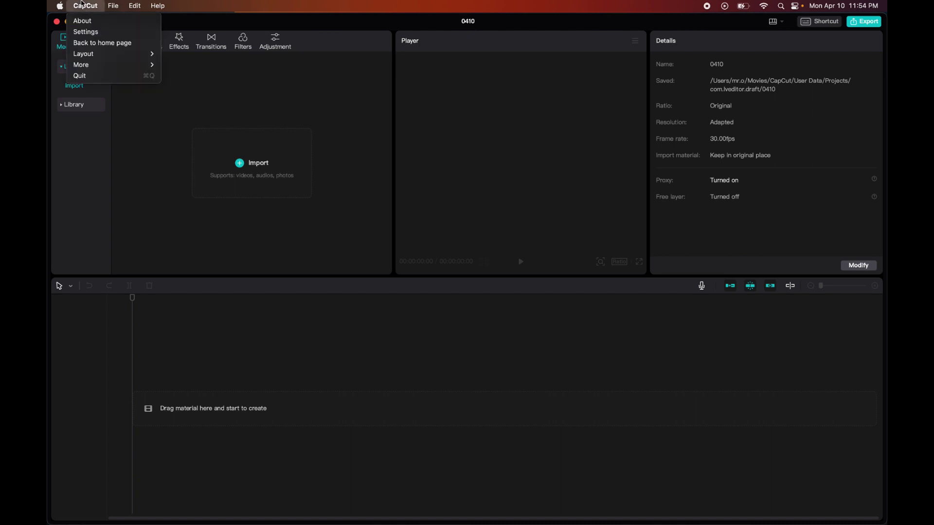
pyautogui.moveTo(124, 65)
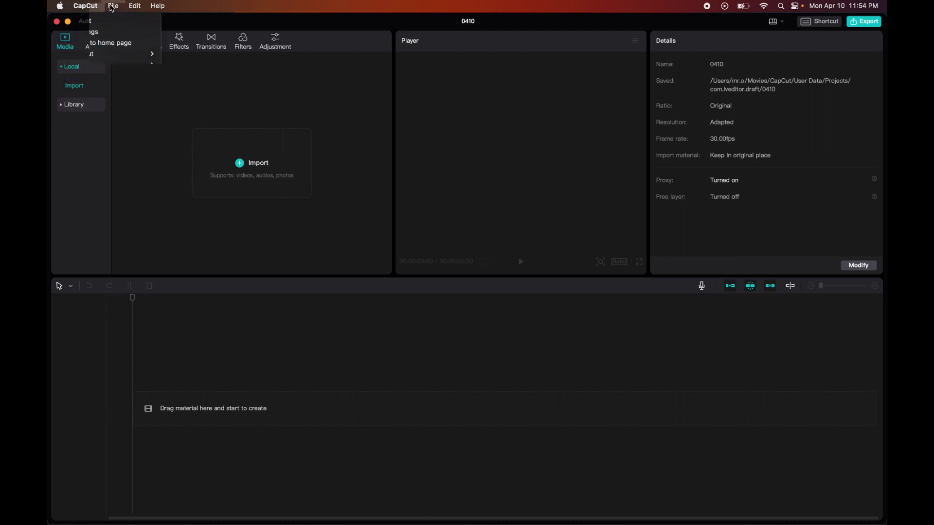
pyautogui.moveTo(114, 7)
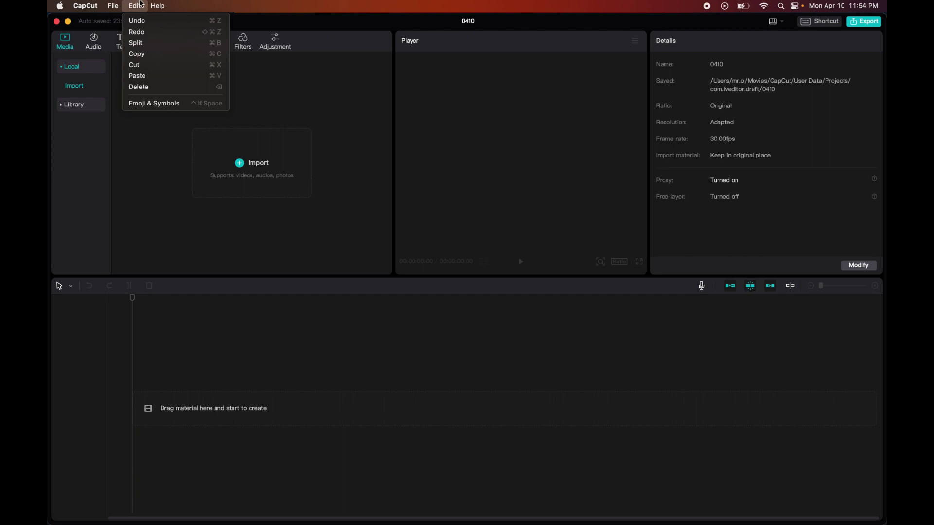
pyautogui.click(378, 126)
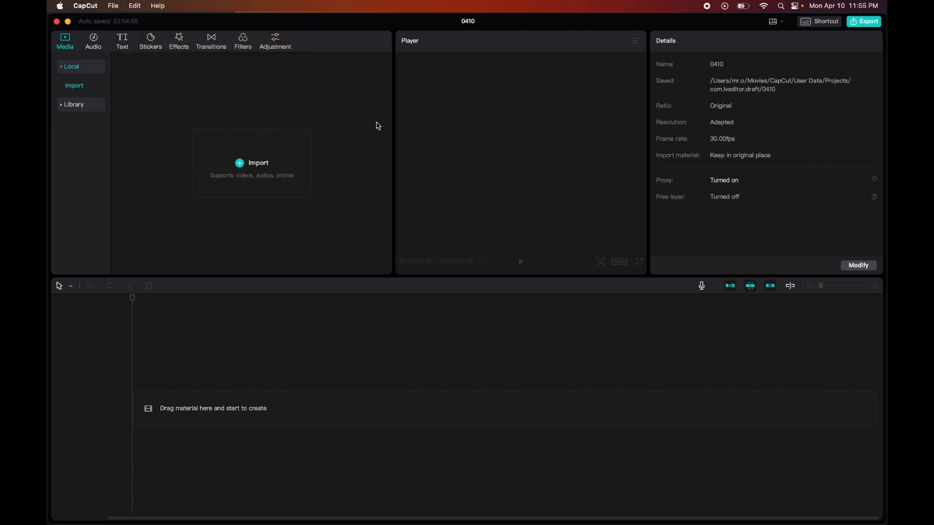